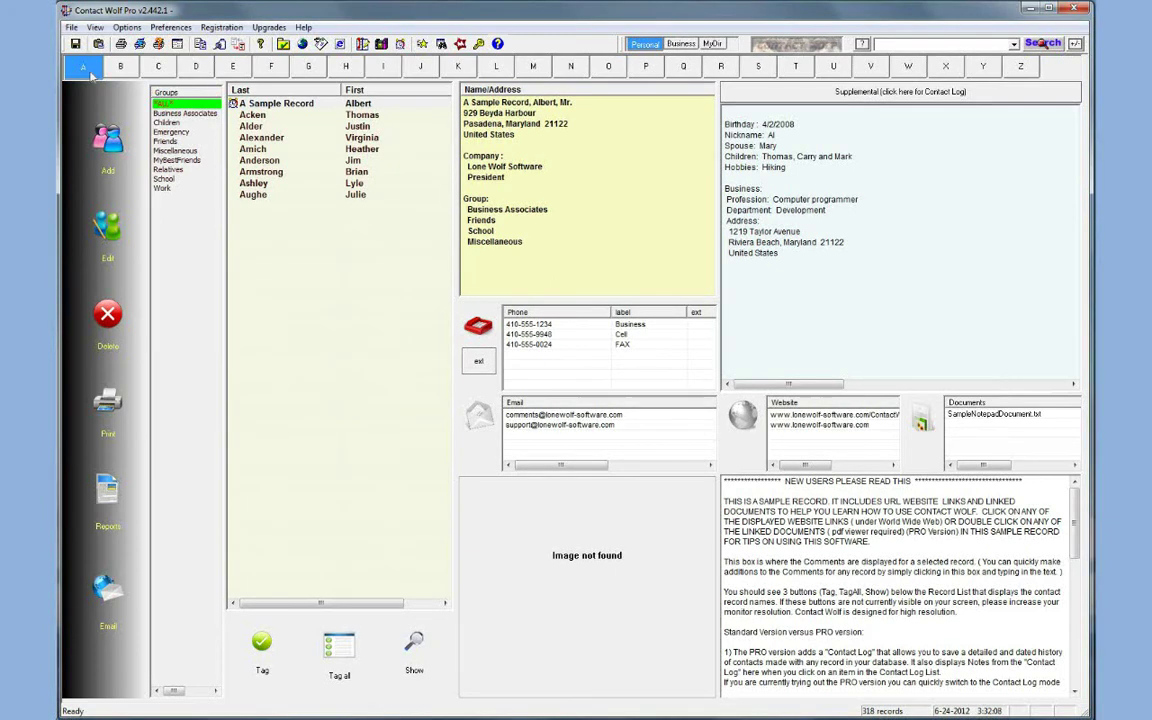
- Open the sample contact record, then close it without saving changes
{"action": "double_click", "coordinate": [287, 105]}
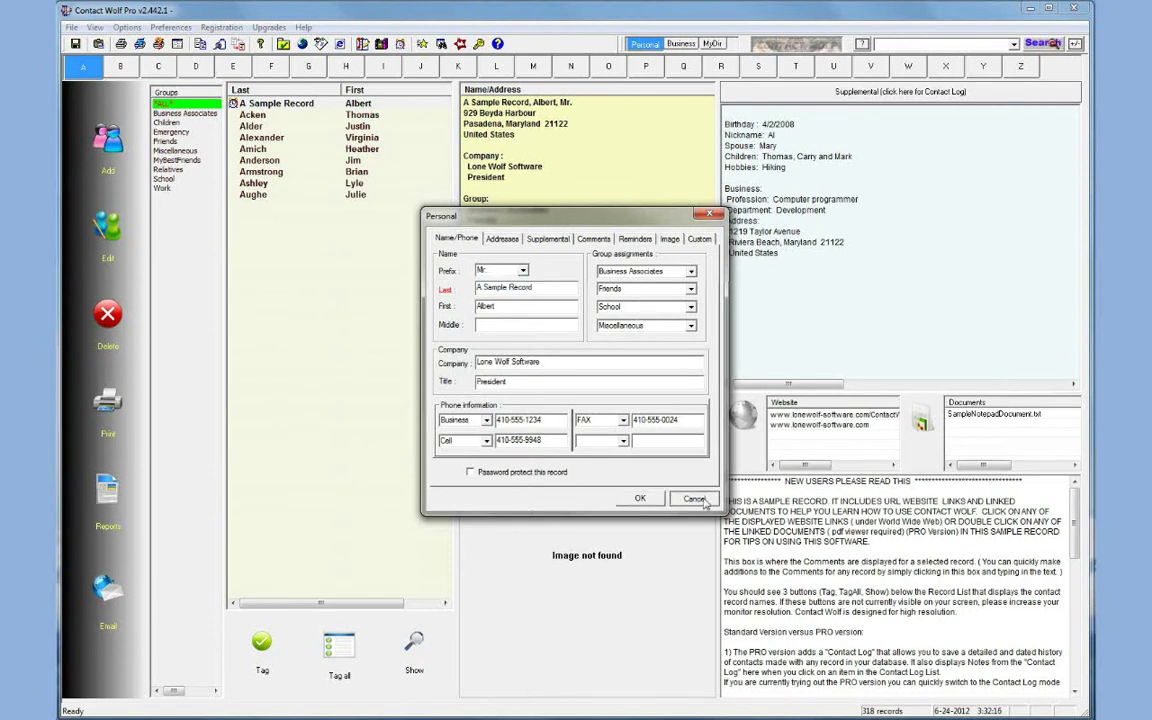
{"action": "left_click", "coordinate": [640, 498]}
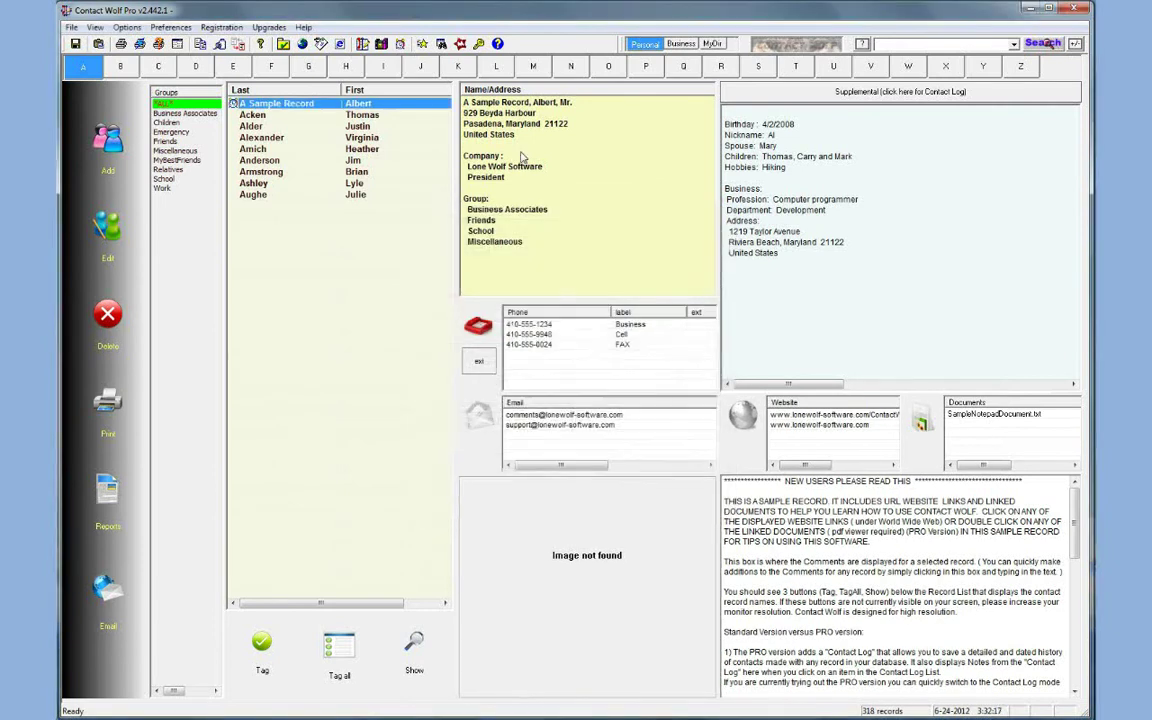
{"action": "left_click", "coordinate": [511, 93]}
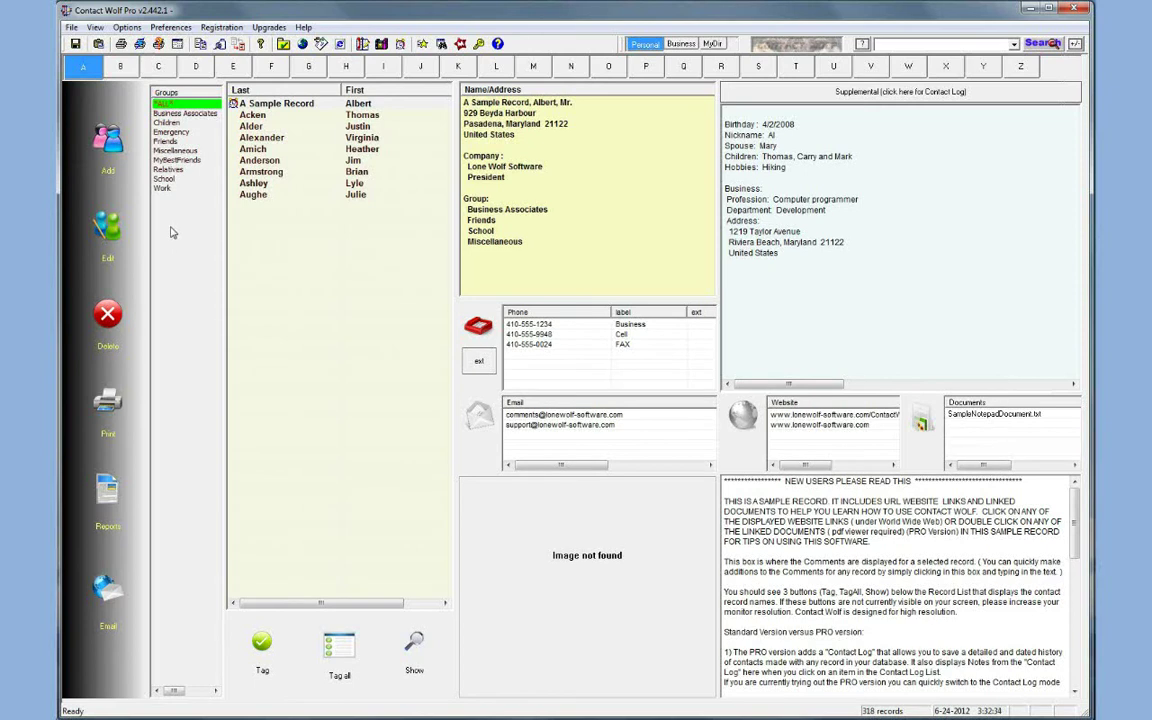
- Add a new group named Christmas and display its still-empty contact list
{"action": "right_click", "coordinate": [187, 272]}
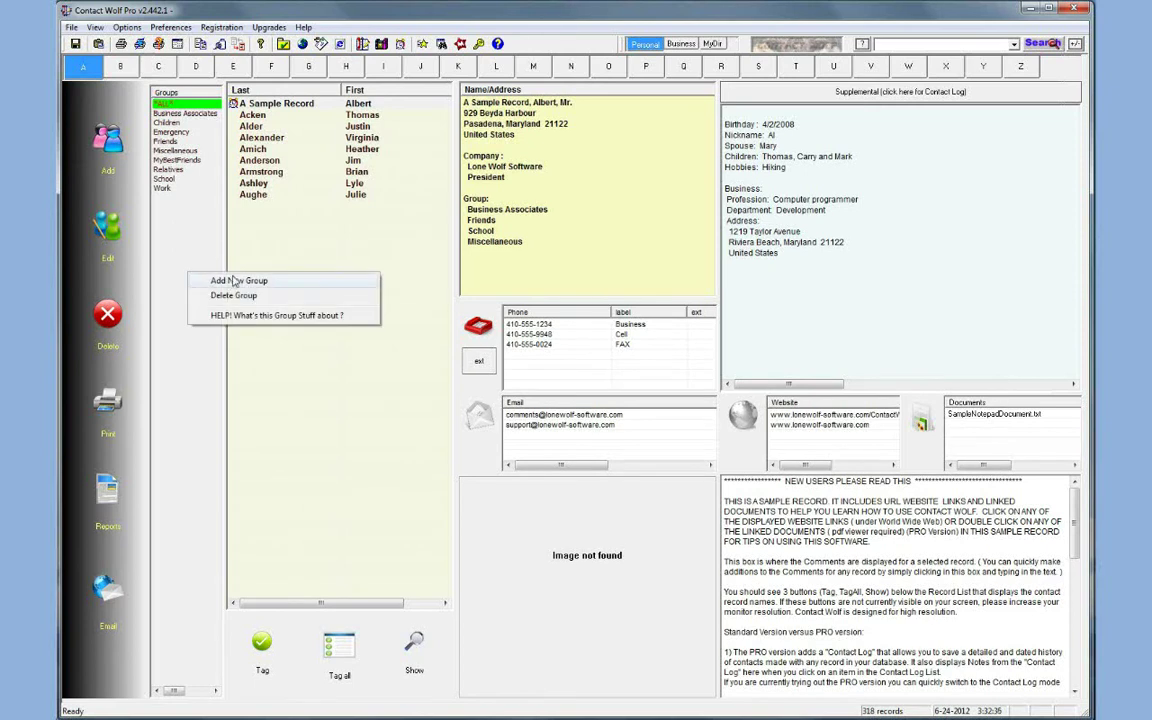
{"action": "left_click", "coordinate": [234, 281]}
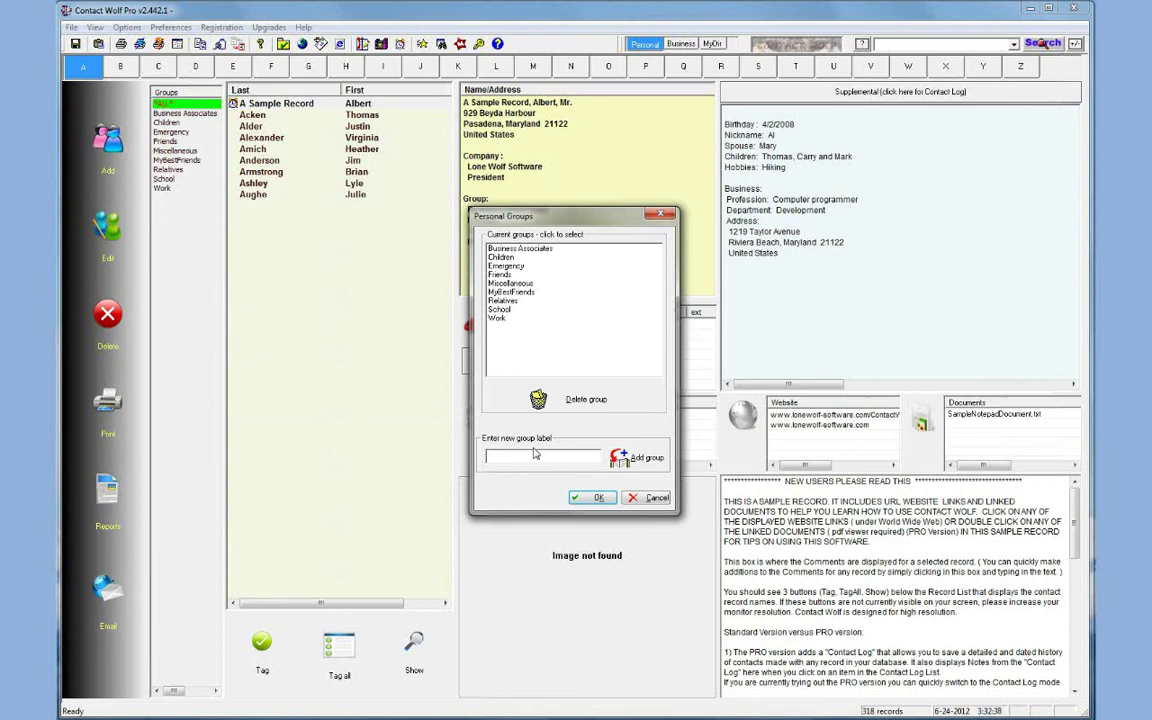
{"action": "type", "text": "C"}
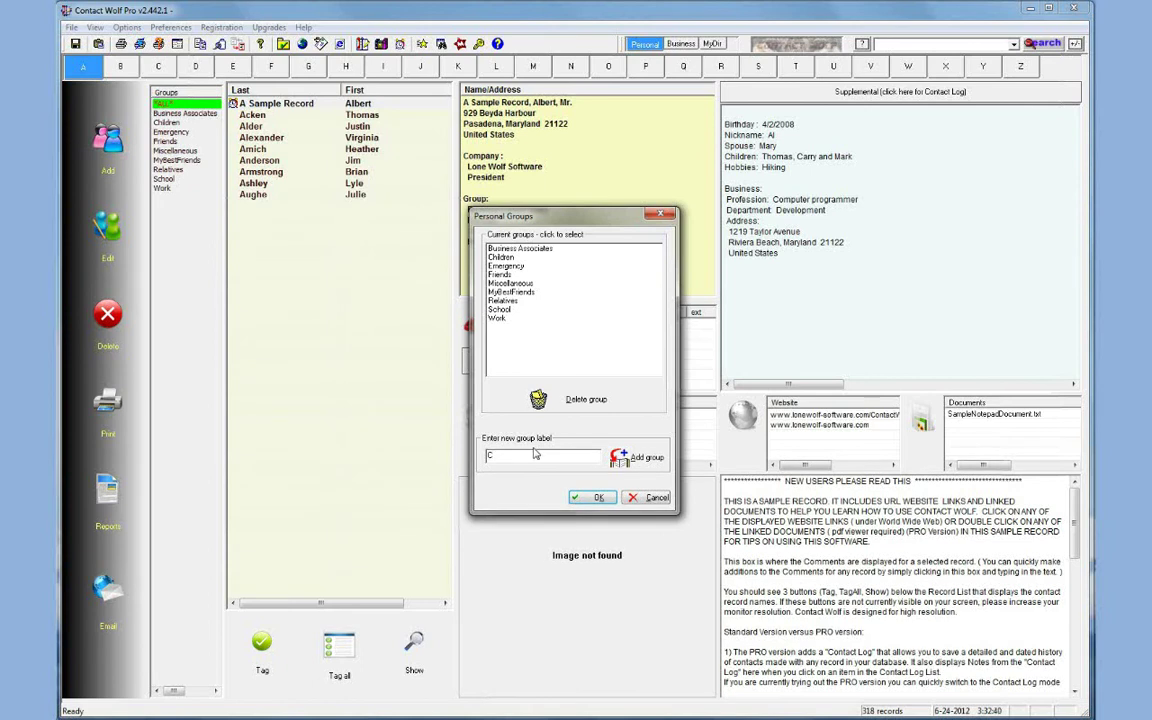
{"action": "type", "text": "hi"}
{"action": "type", "text": "rist"}
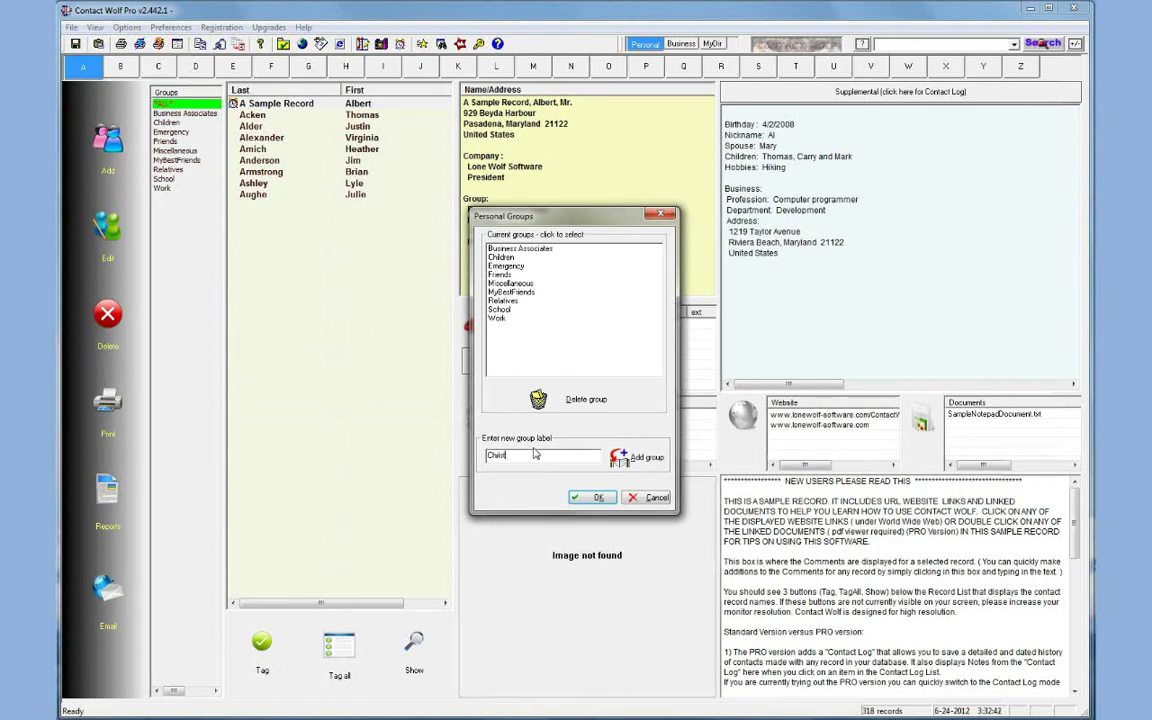
{"action": "type", "text": "mas"}
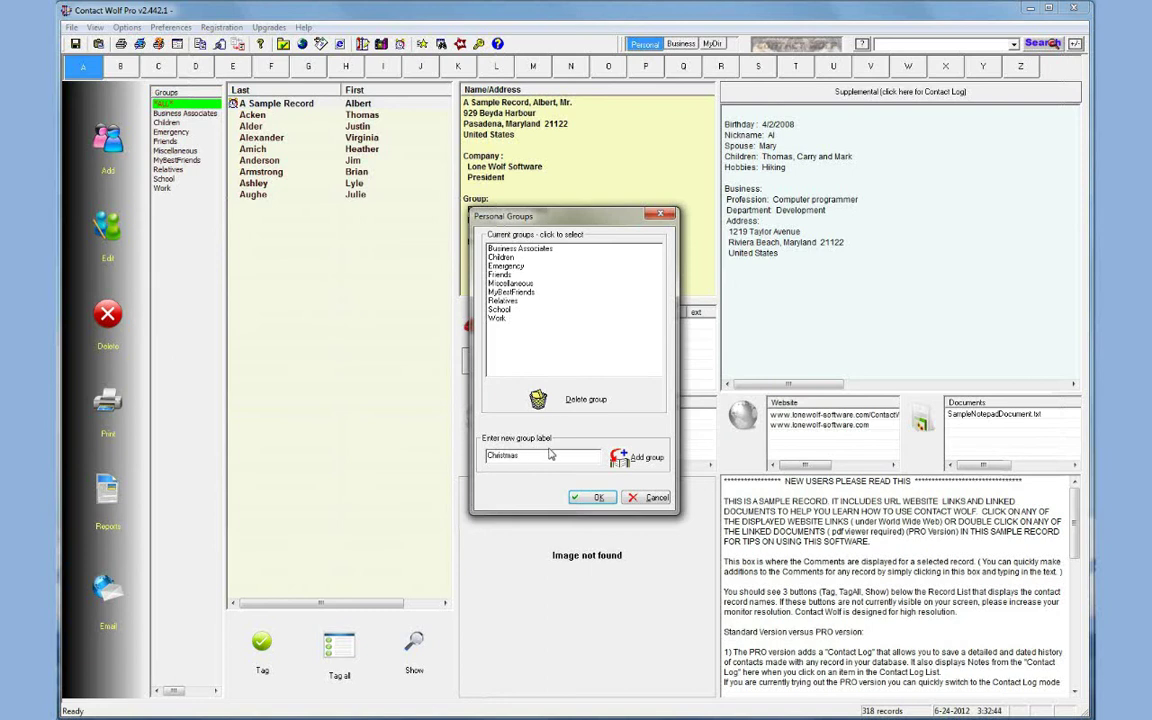
{"action": "left_click", "coordinate": [620, 458]}
{"action": "key", "text": "Return"}
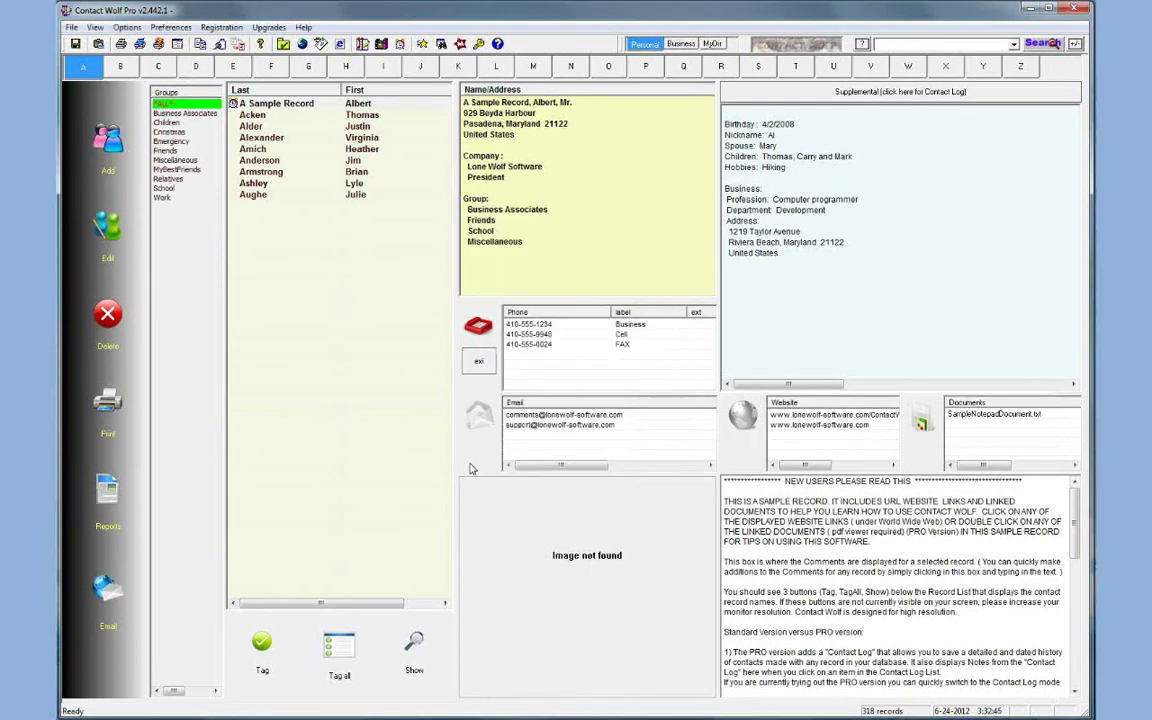
{"action": "left_click", "coordinate": [170, 132]}
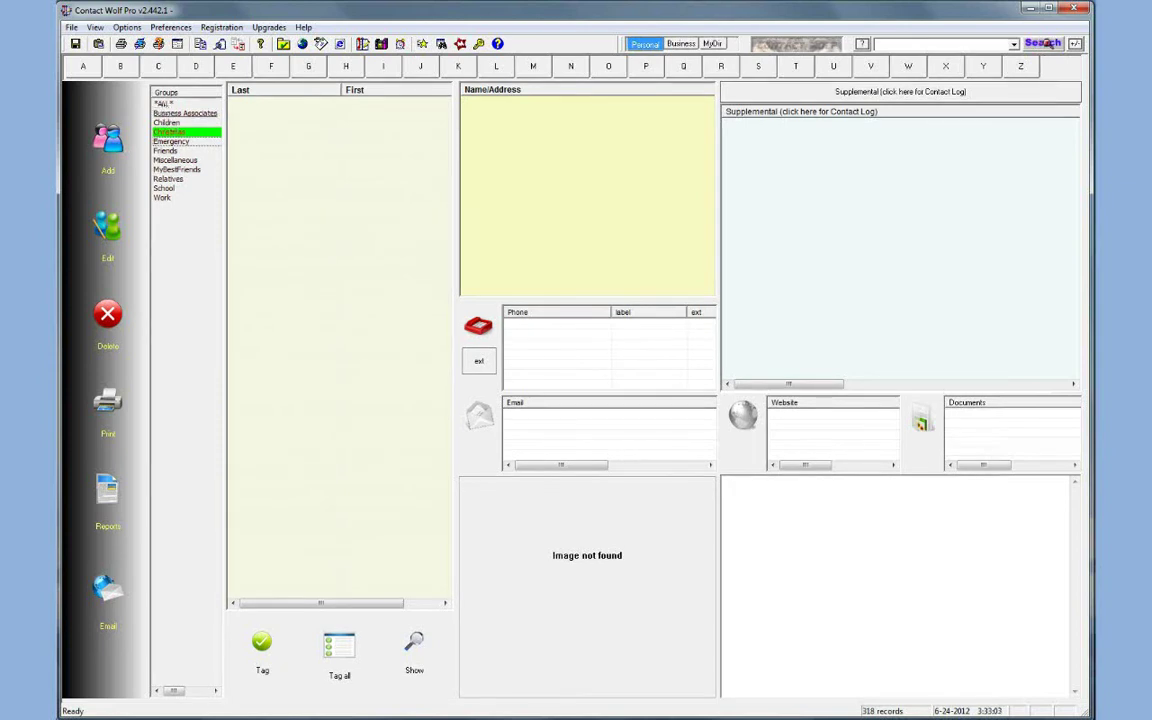
{"action": "left_click", "coordinate": [165, 114]}
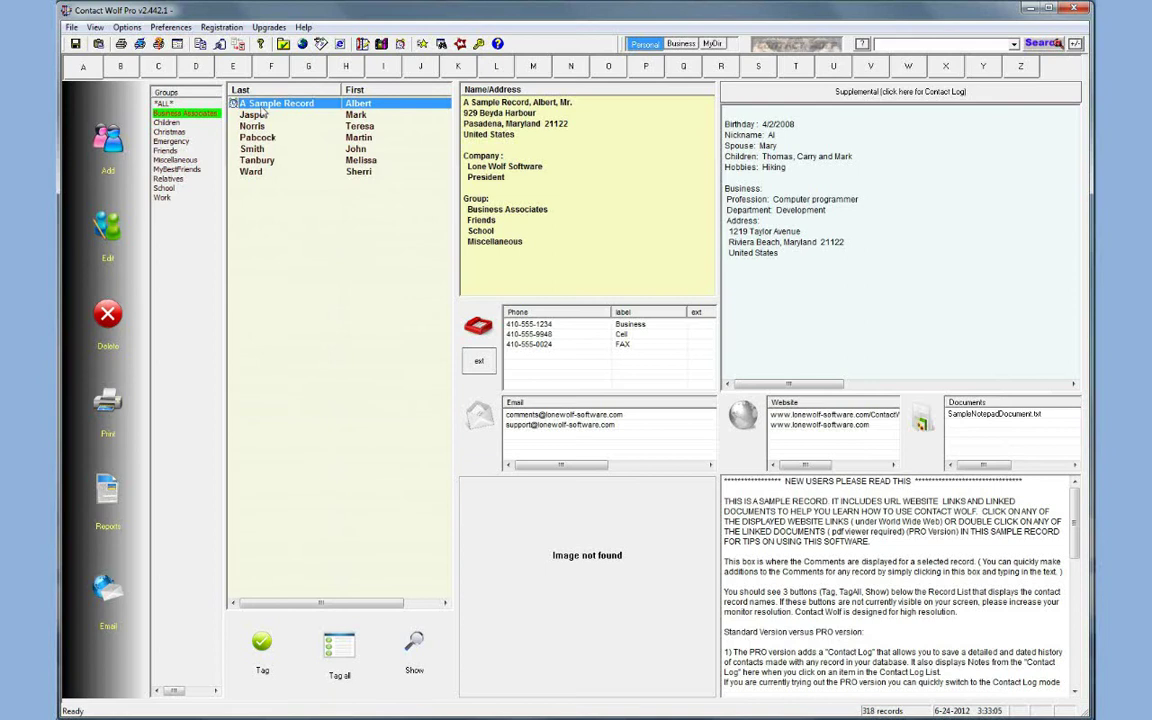
{"action": "double_click", "coordinate": [298, 106]}
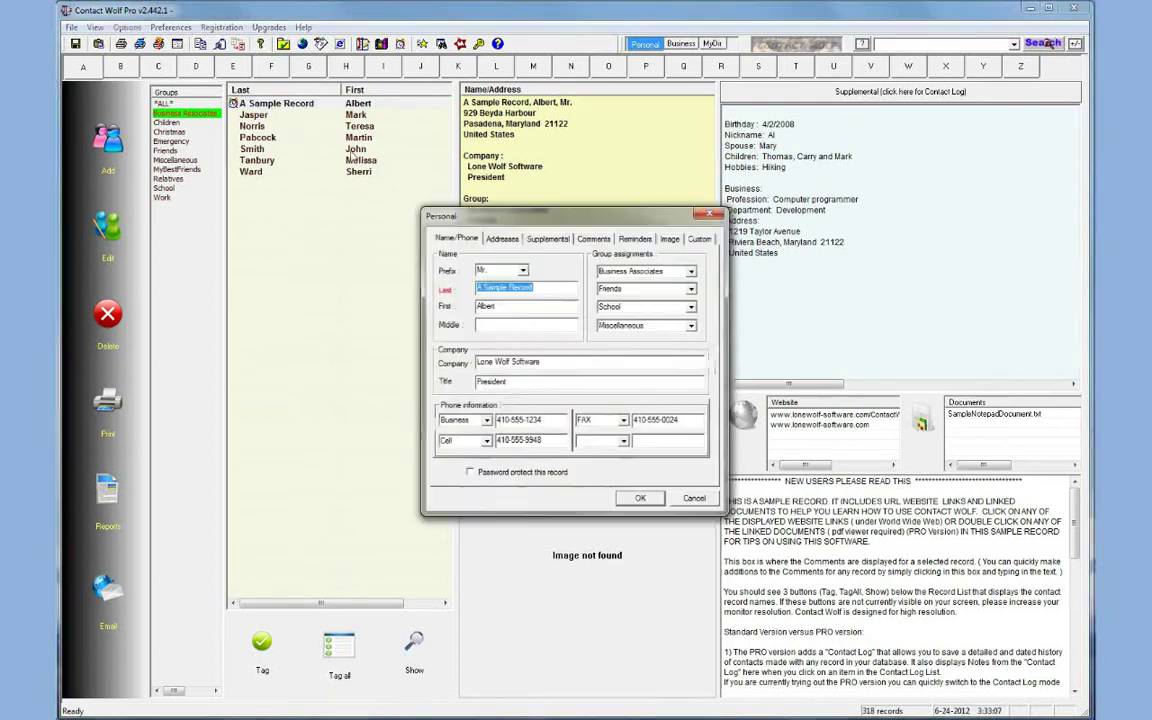
{"action": "left_click", "coordinate": [690, 272]}
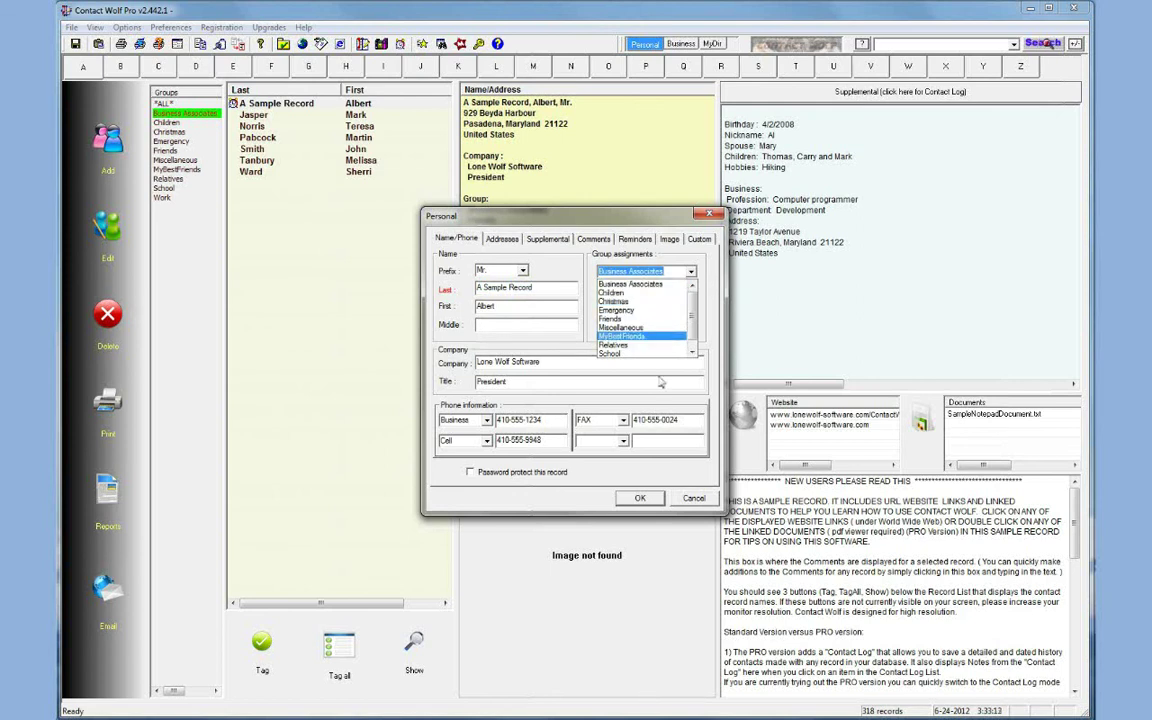
{"action": "left_click", "coordinate": [695, 499]}
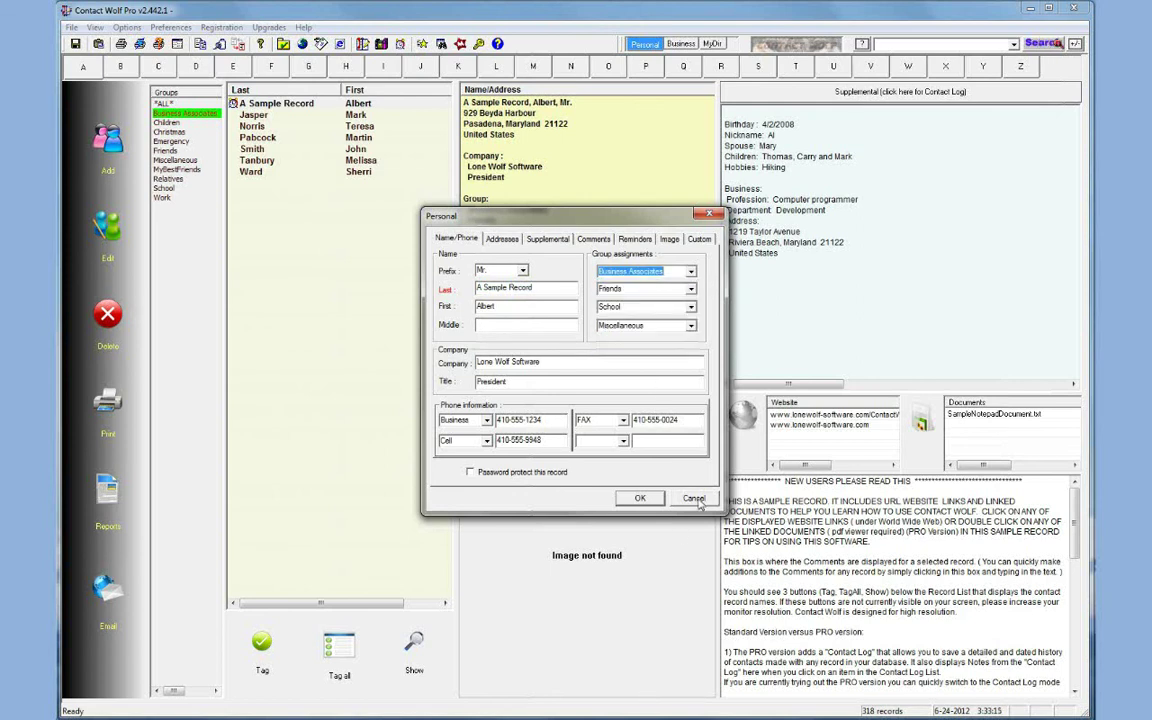
{"action": "left_click", "coordinate": [695, 499]}
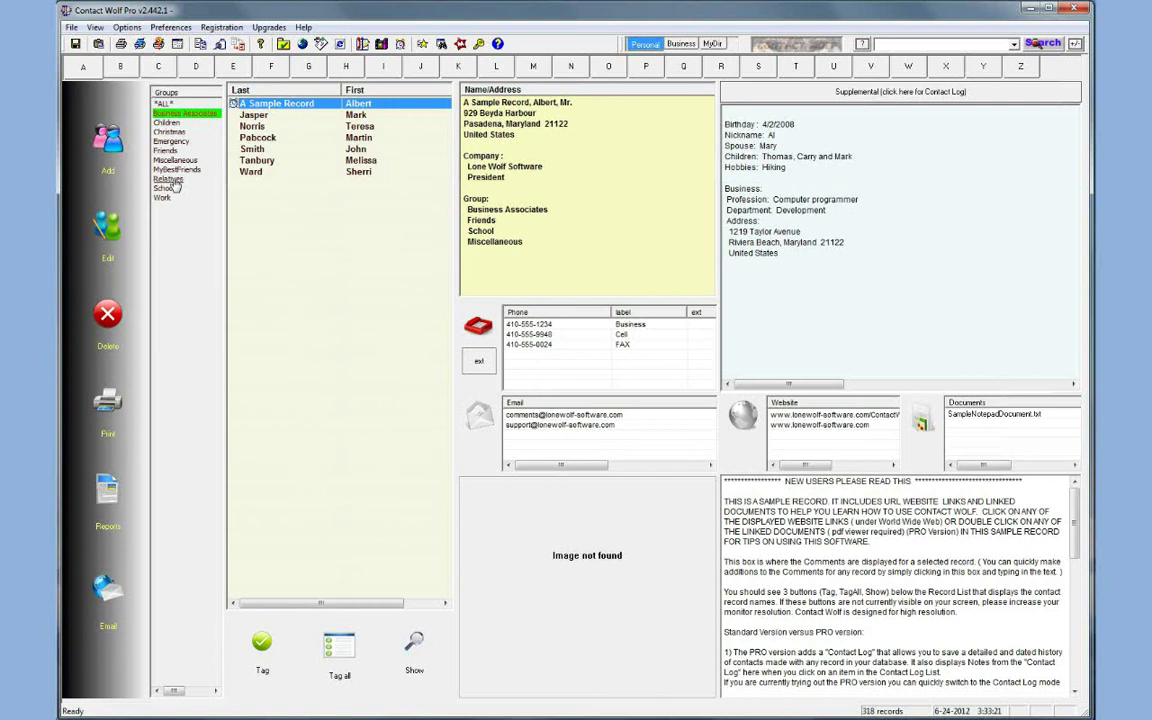
- Show the Relatives group and tag all of its contacts
{"action": "left_click", "coordinate": [169, 179]}
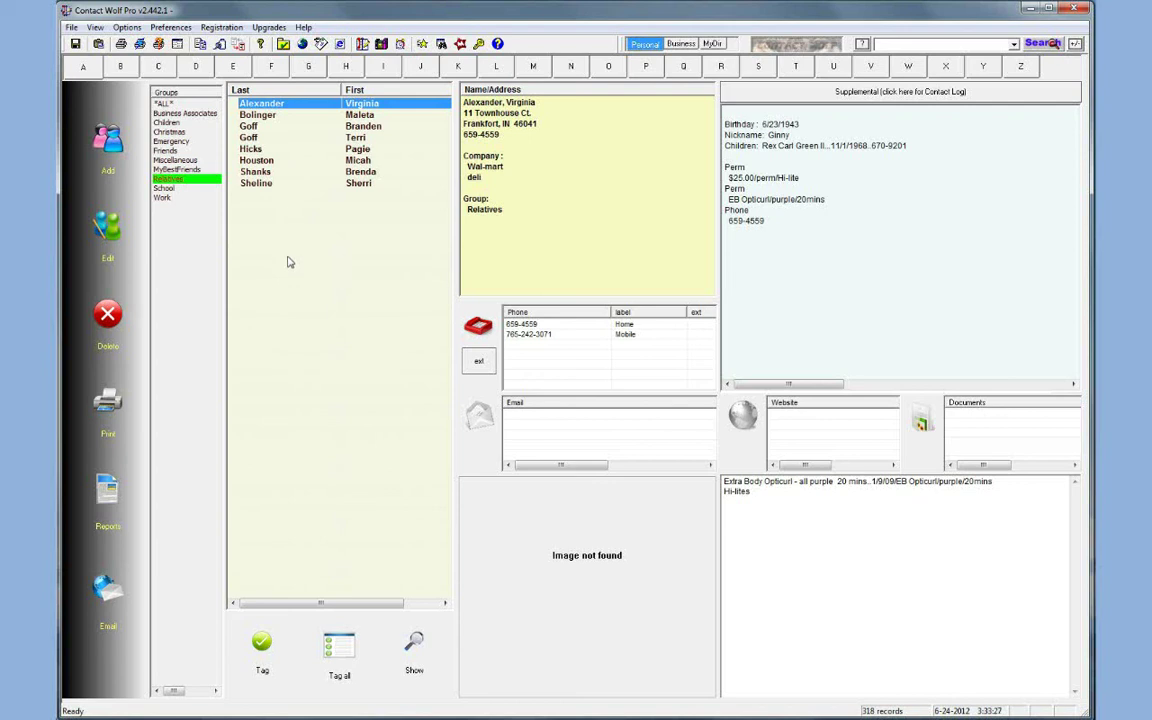
{"action": "left_click", "coordinate": [339, 660]}
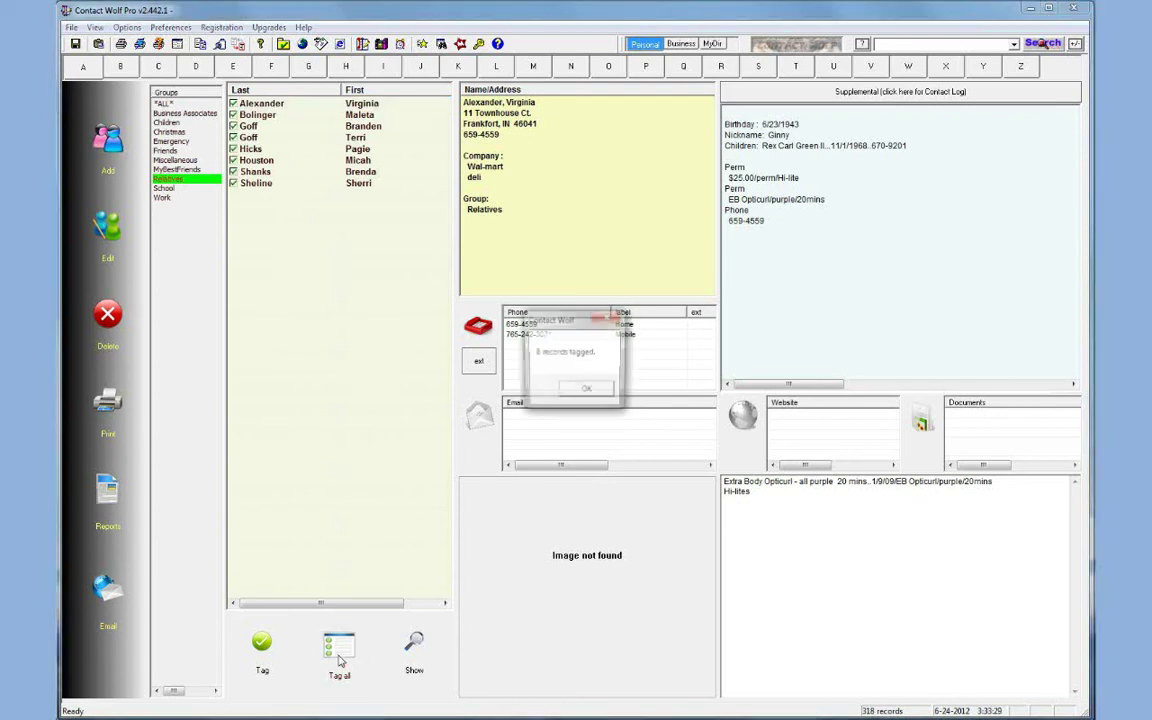
{"action": "left_click", "coordinate": [590, 390]}
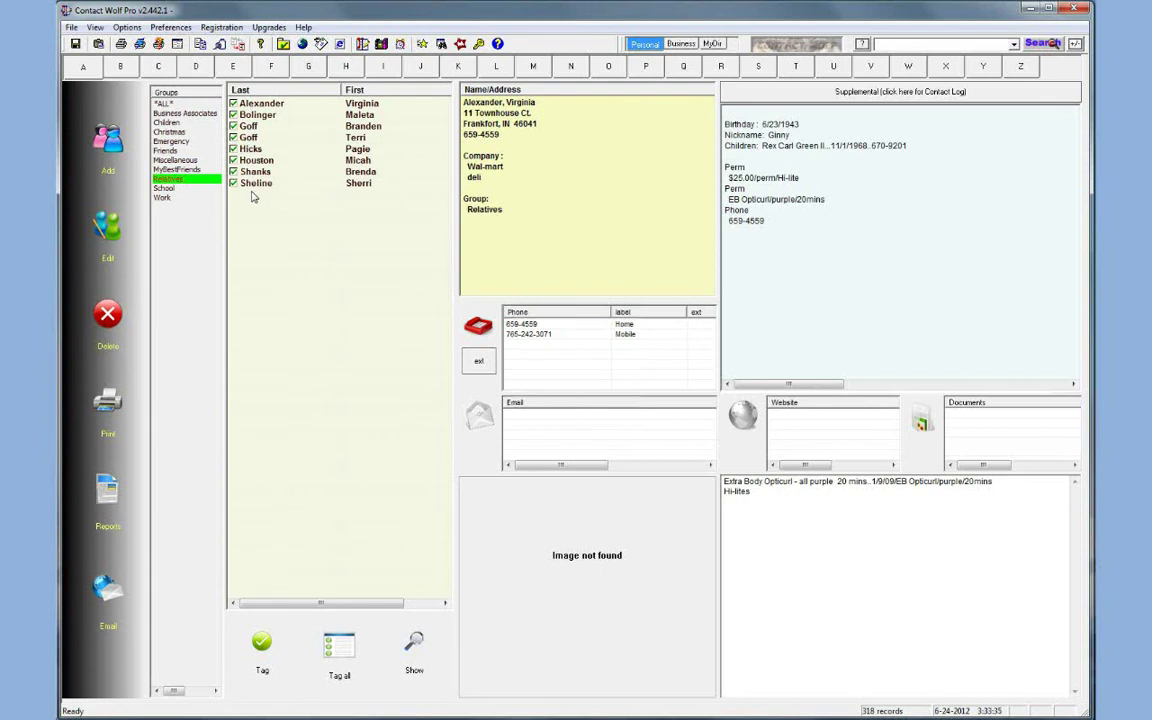
- Assign the eight tagged Relatives records to the Christmas group
{"action": "right_click", "coordinate": [321, 268]}
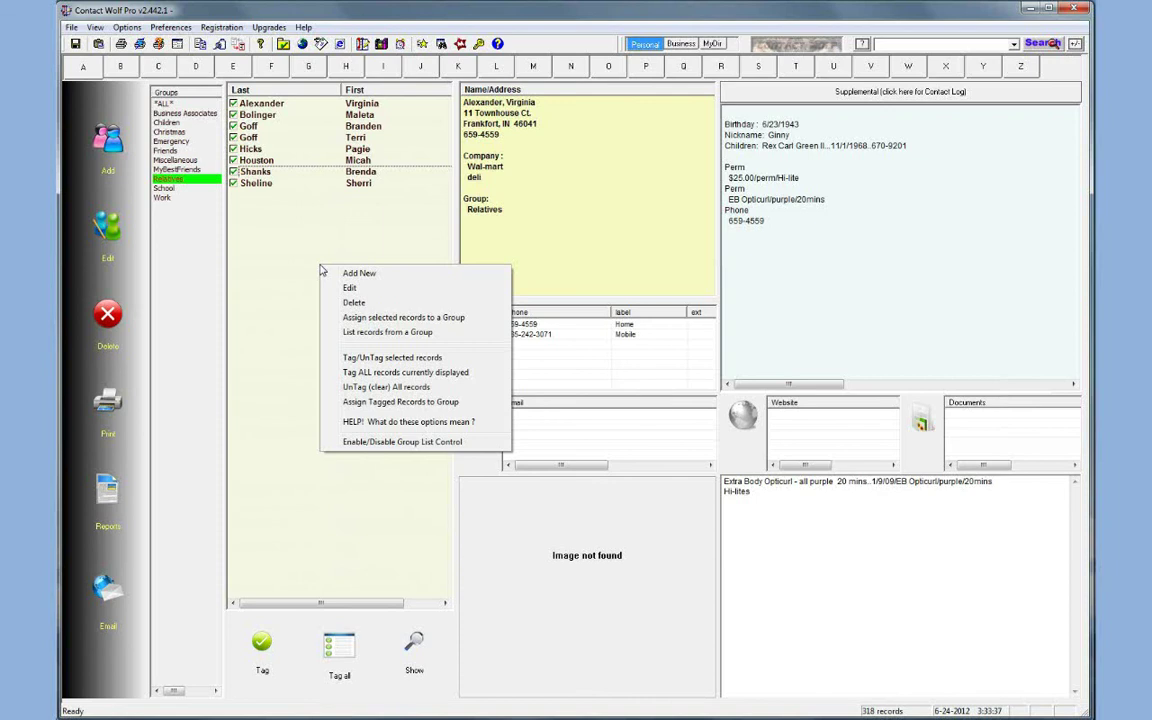
{"action": "left_click", "coordinate": [375, 403]}
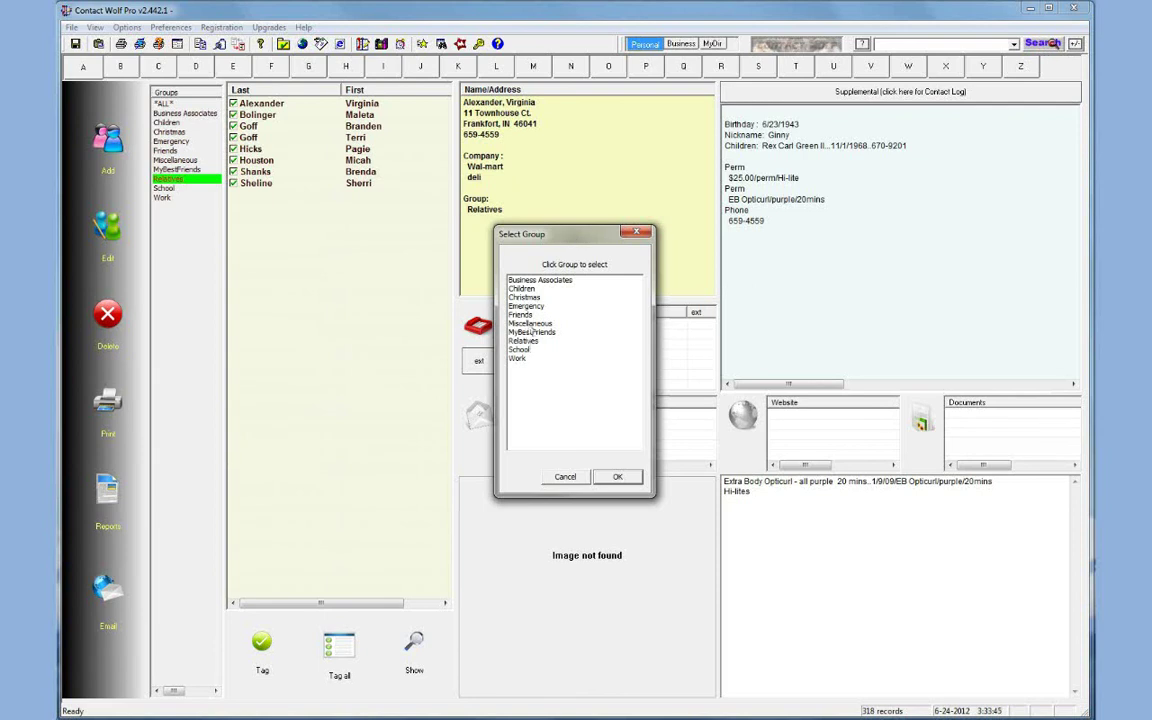
{"action": "left_click", "coordinate": [528, 297]}
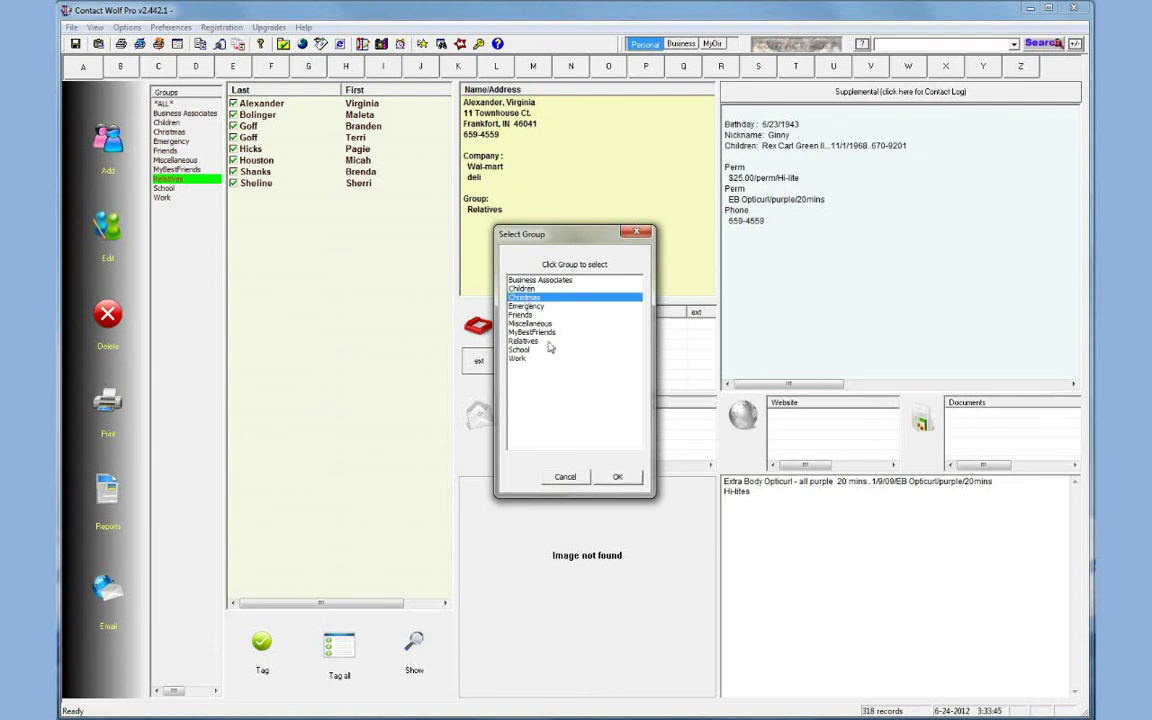
{"action": "left_click", "coordinate": [619, 481]}
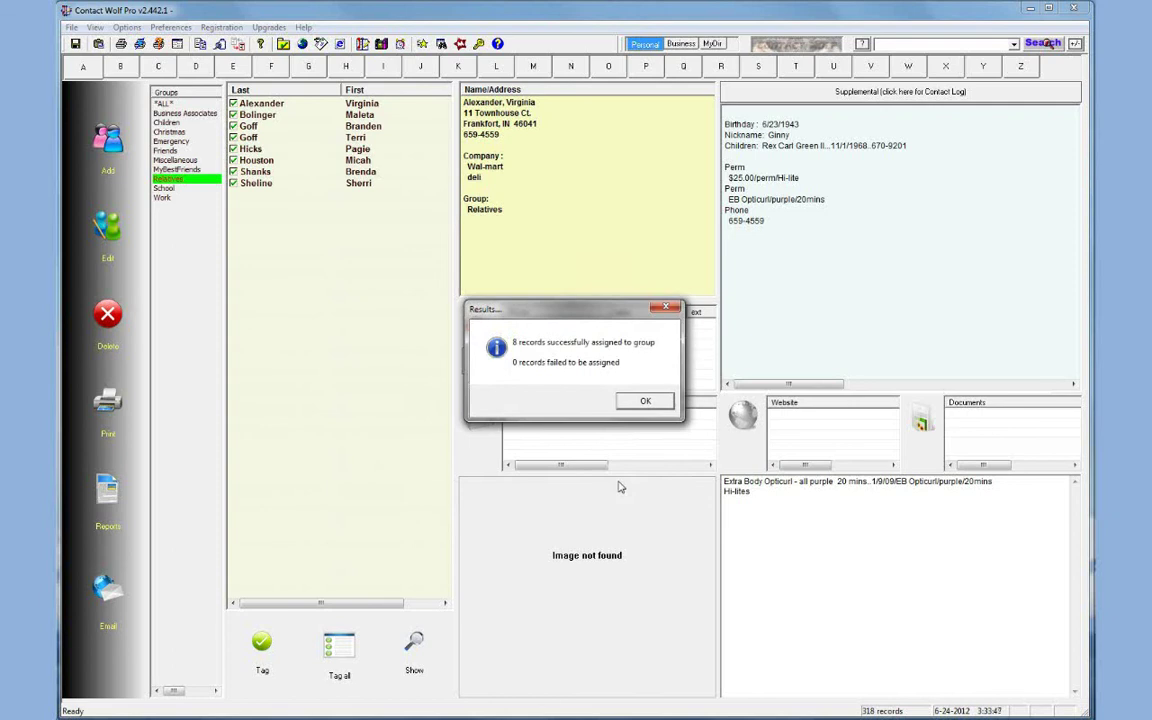
{"action": "left_click", "coordinate": [646, 403]}
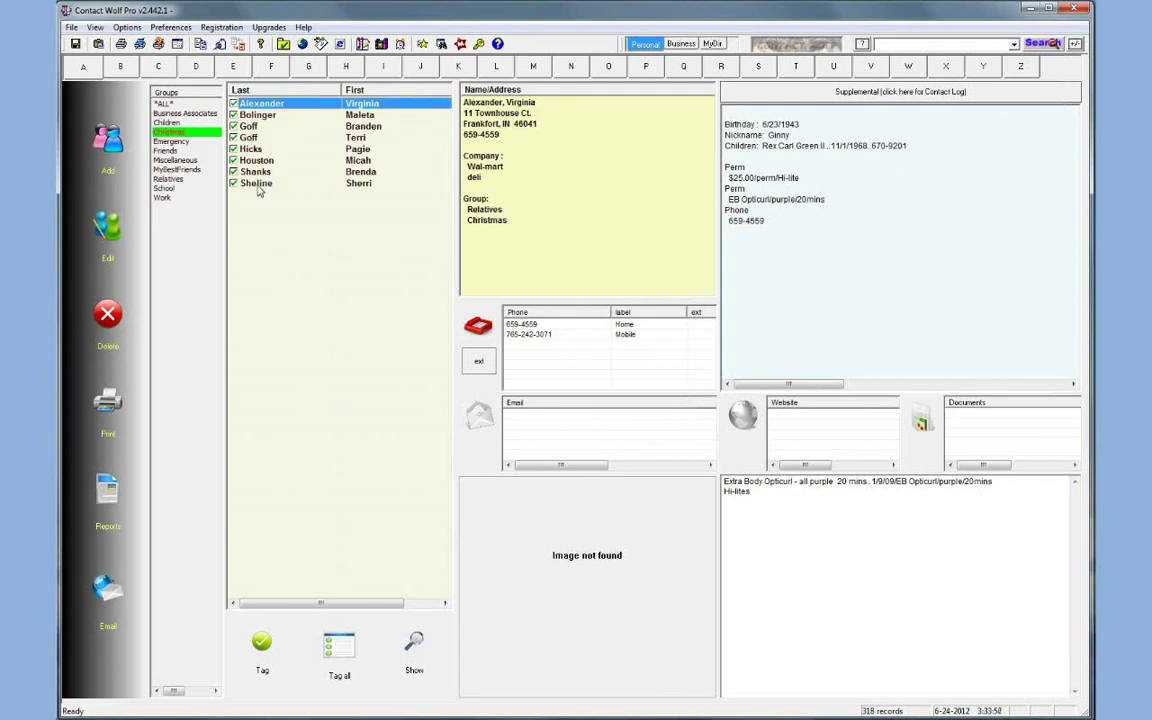
- Clear all tags from the eight Christmas contacts, confirming the reset
{"action": "left_click", "coordinate": [416, 665]}
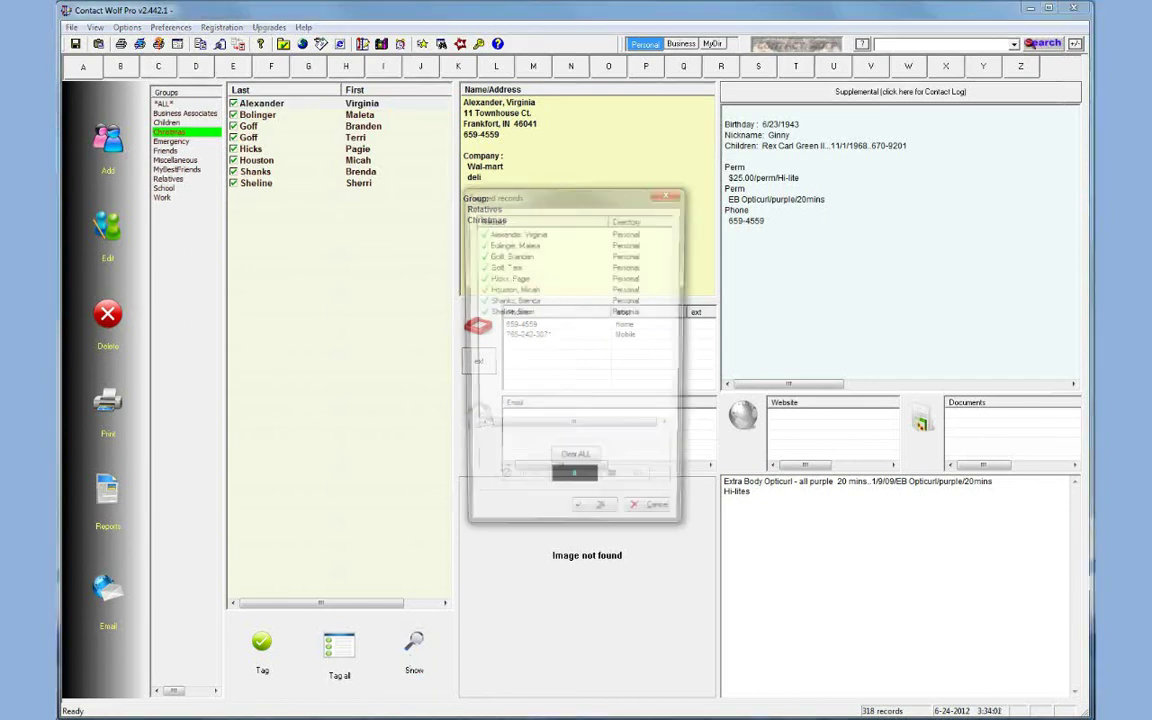
{"action": "left_click", "coordinate": [575, 462]}
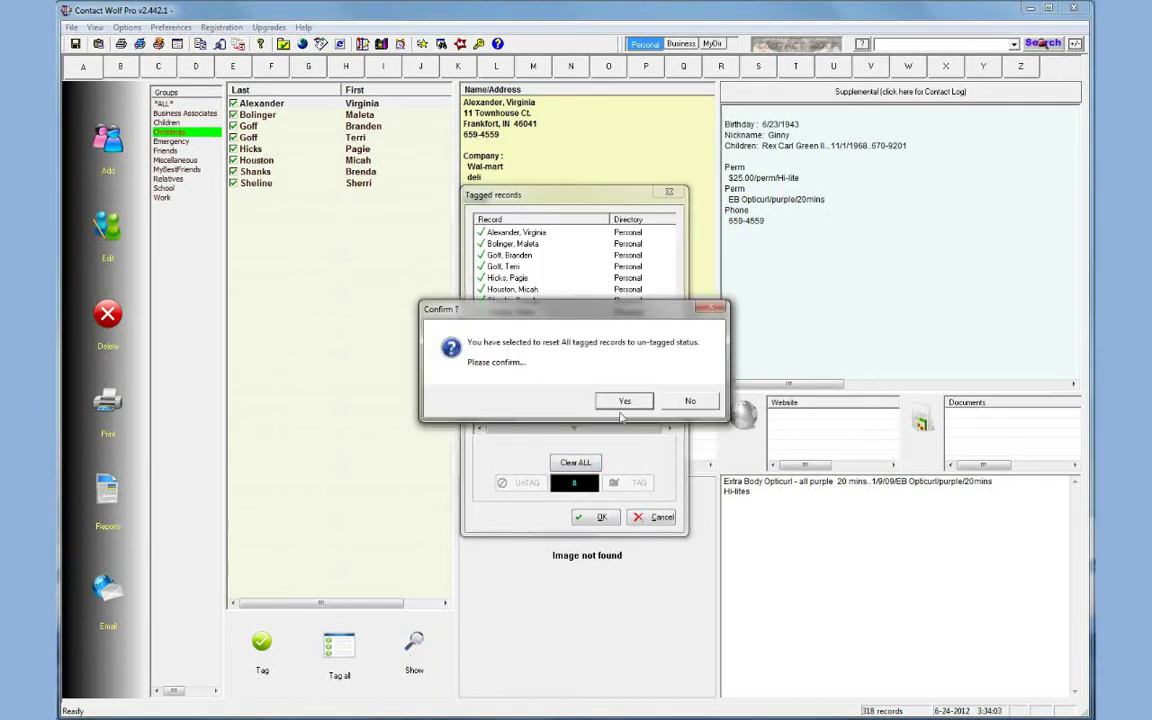
{"action": "left_click", "coordinate": [622, 401]}
{"action": "left_click", "coordinate": [598, 517]}
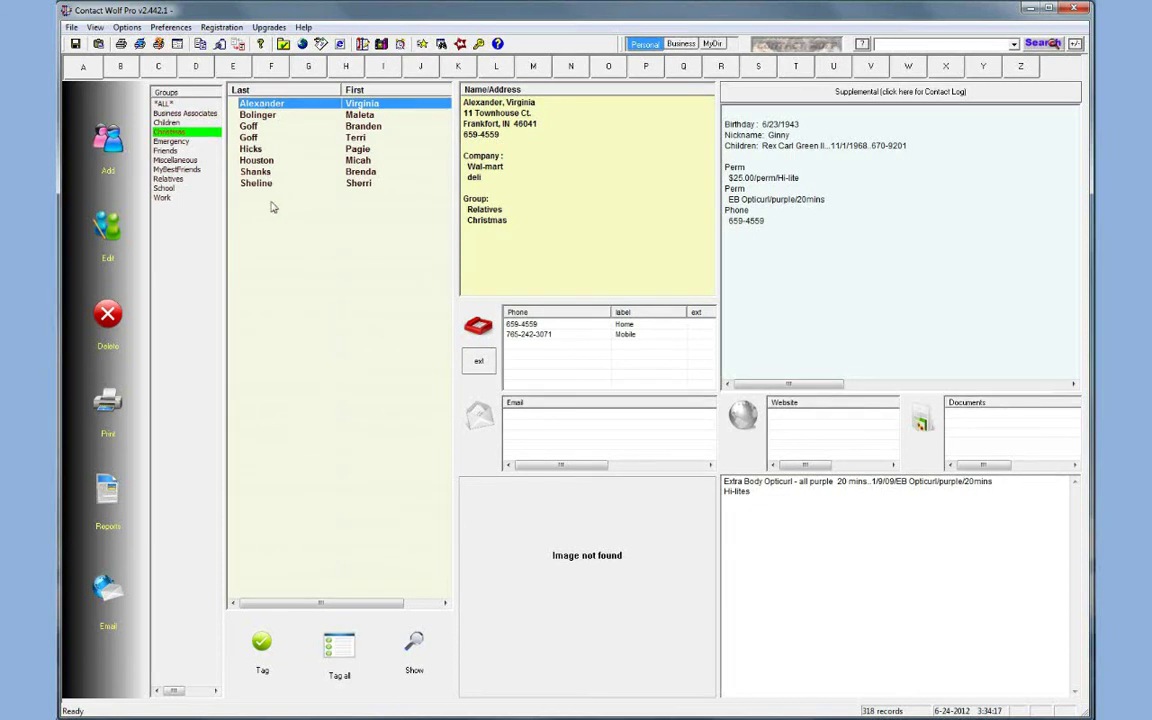
- Tag all eight Christmas contacts and start a group email to the four found addresses
{"action": "left_click", "coordinate": [335, 645]}
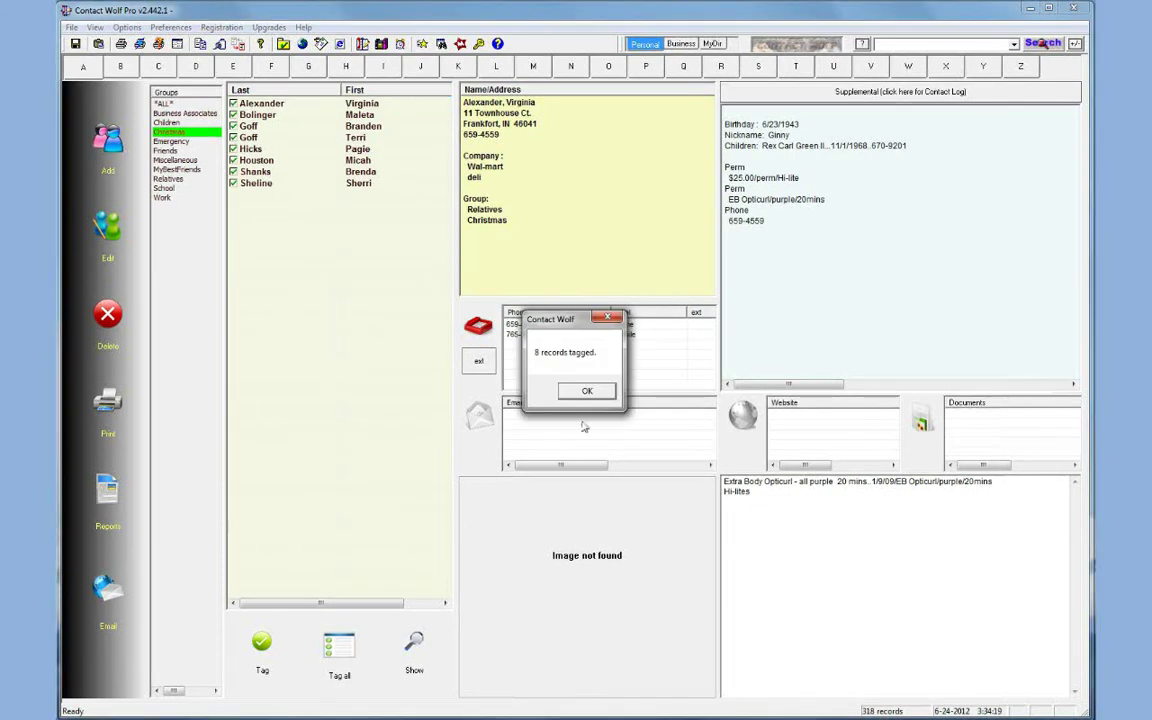
{"action": "left_click", "coordinate": [588, 390]}
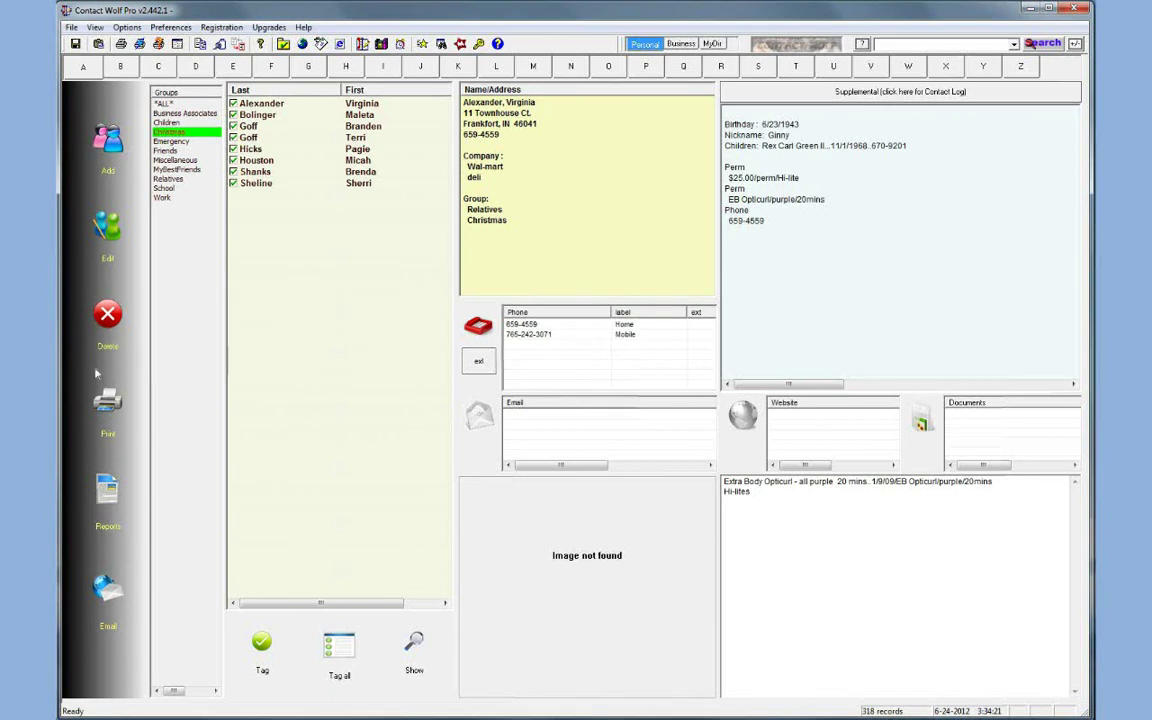
{"action": "left_click", "coordinate": [106, 590]}
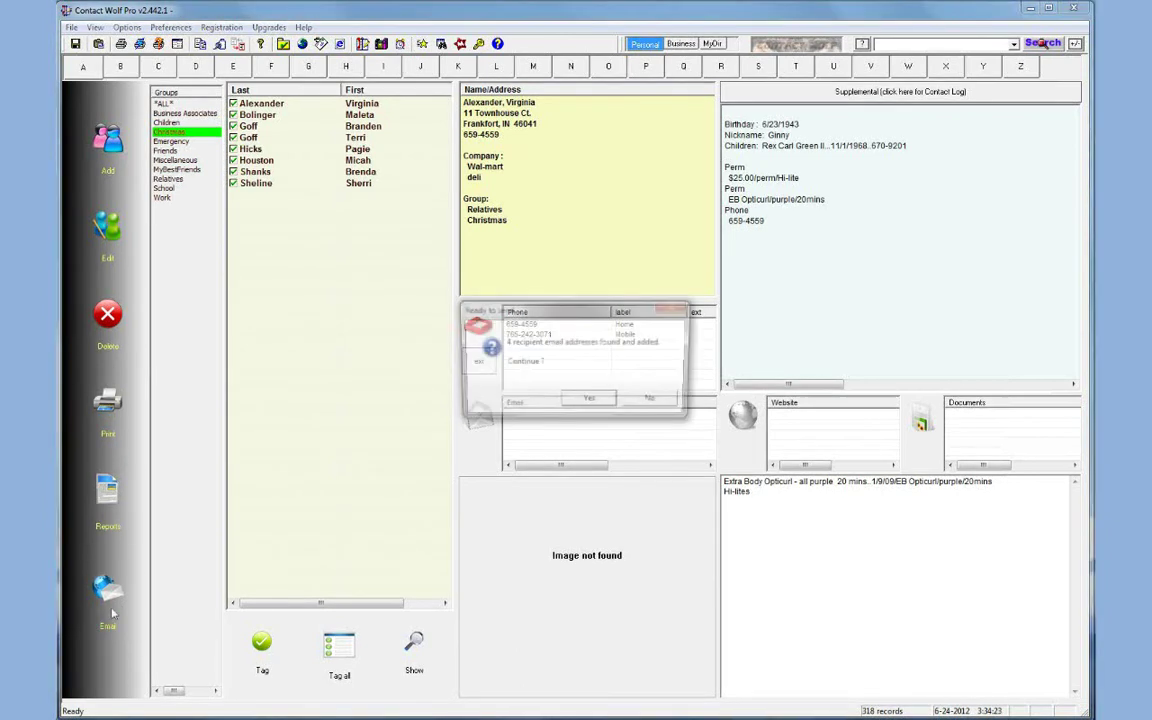
{"action": "left_click", "coordinate": [586, 401]}
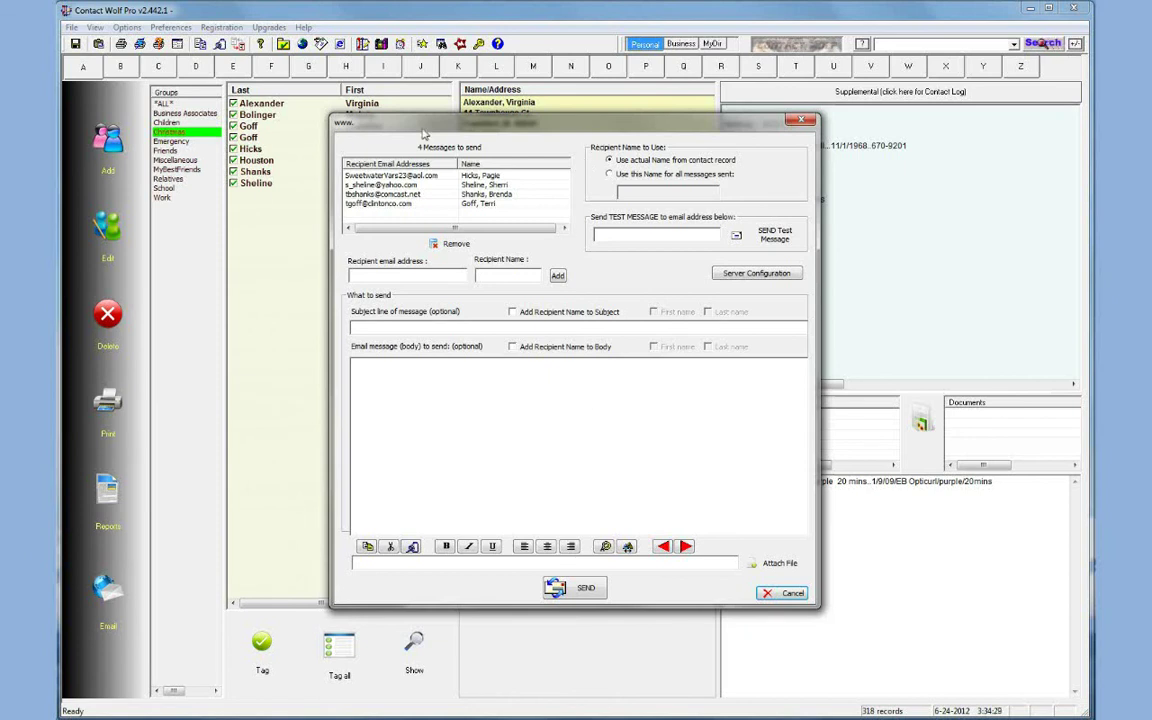
{"action": "left_click_drag", "start_coordinate": [432, 133], "coordinate": [425, 123]}
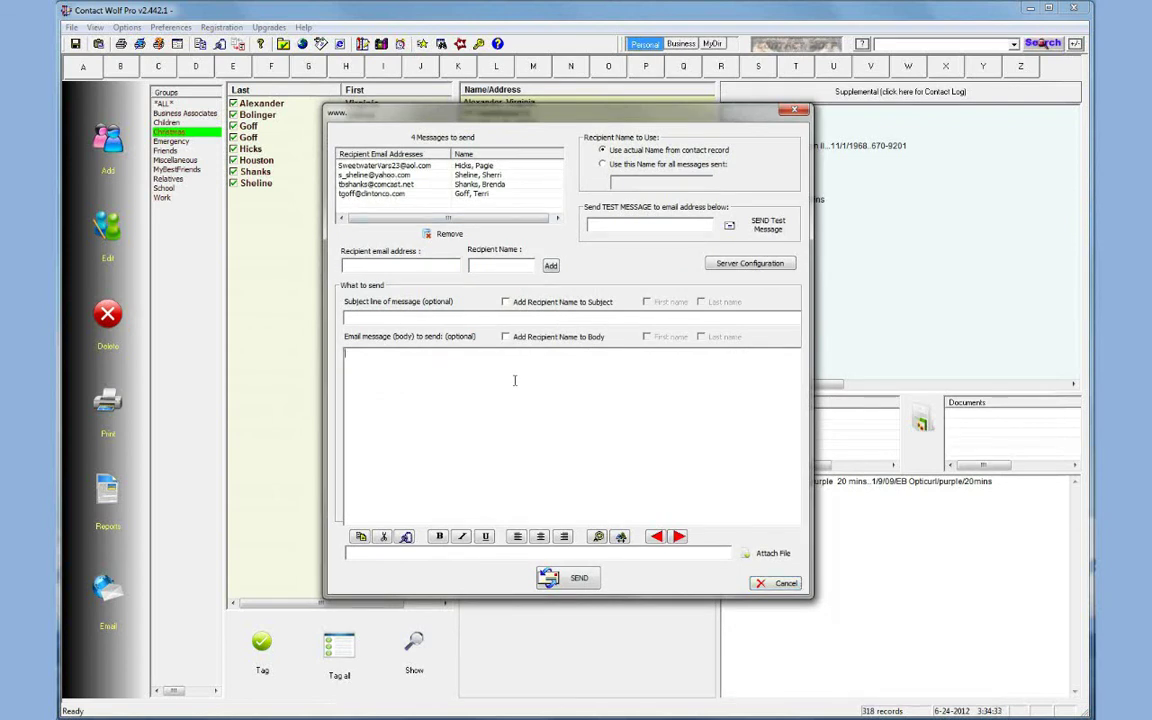
{"action": "left_click", "coordinate": [657, 401]}
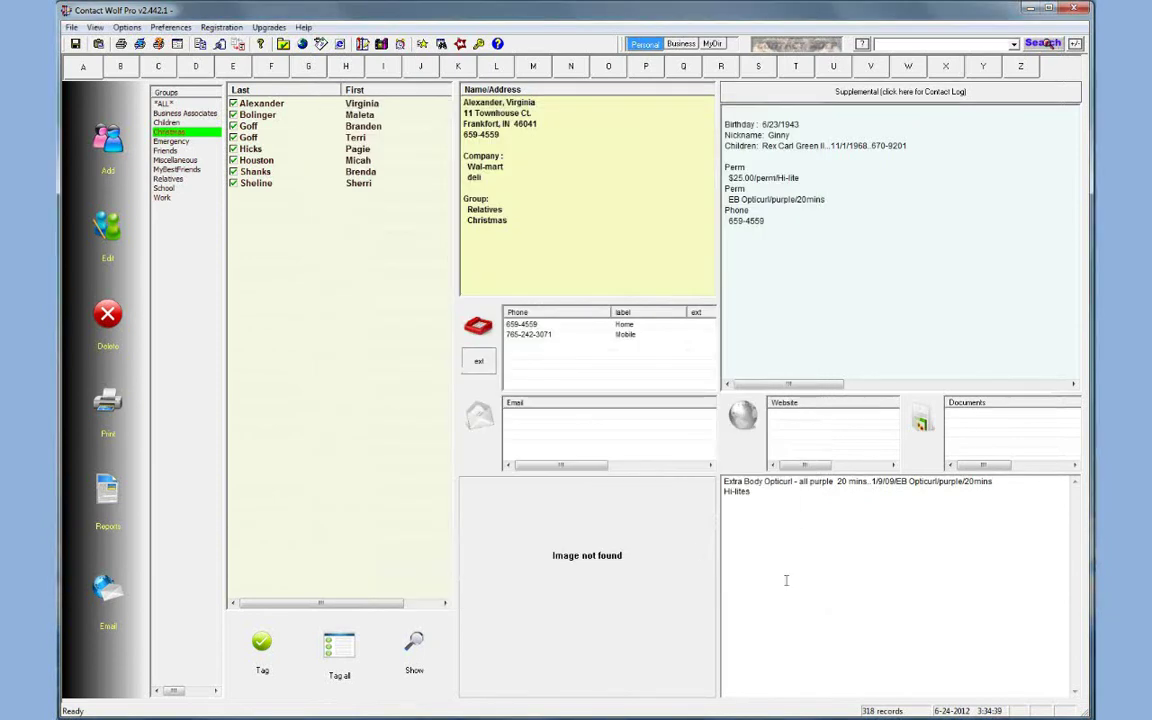
- Close the email window unsent and list the seven Miscellaneous group contacts
{"action": "key", "text": "Escape"}
{"action": "left_click", "coordinate": [175, 161]}
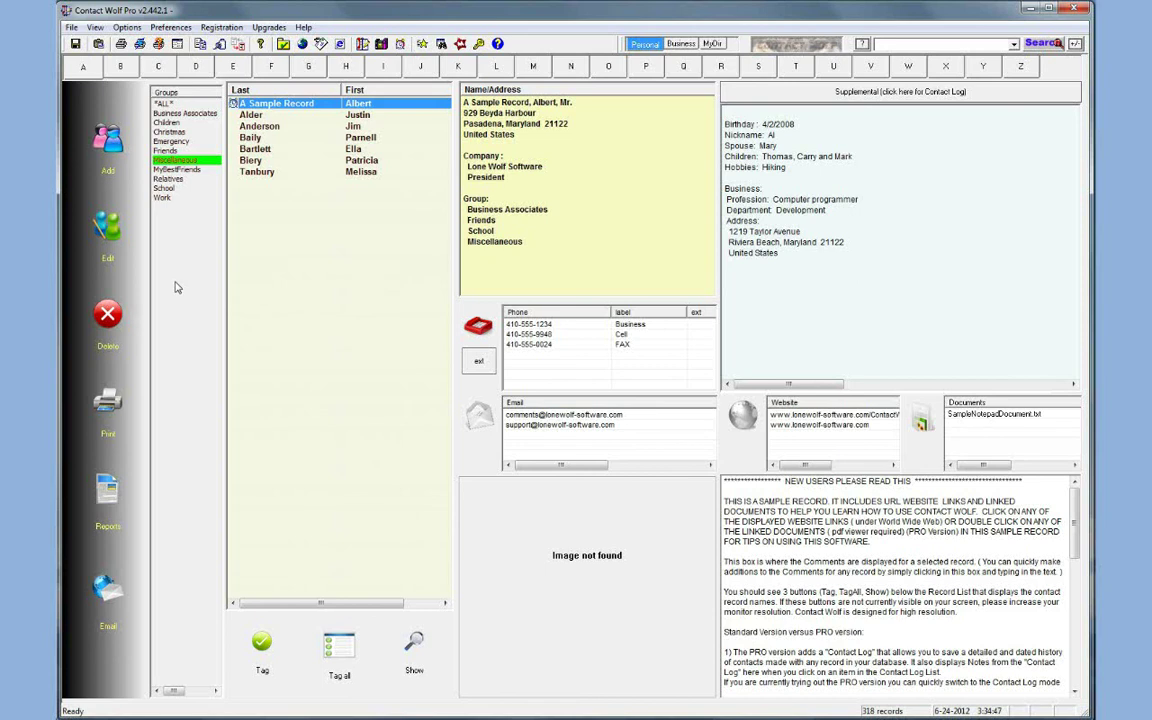